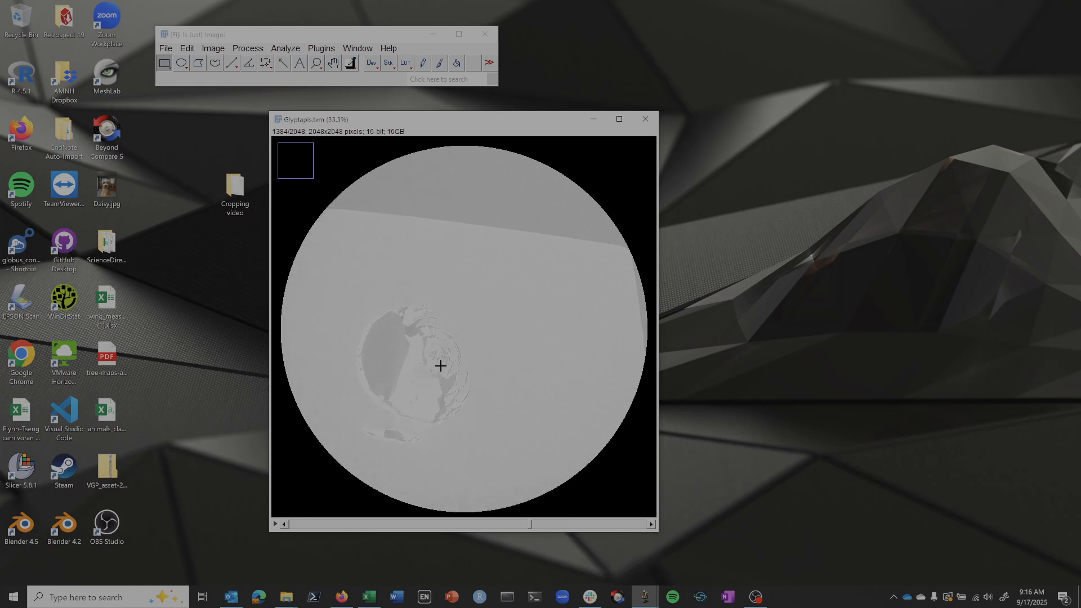
- Auto-adjust the window and level of the Glyptapis.txm stack, apply the contrast to all slices, and close the W&L window
{"action": "left_click", "coordinate": [217, 48]}
{"action": "mouse_move", "coordinate": [265, 82]}
{"action": "left_click", "coordinate": [351, 97]}
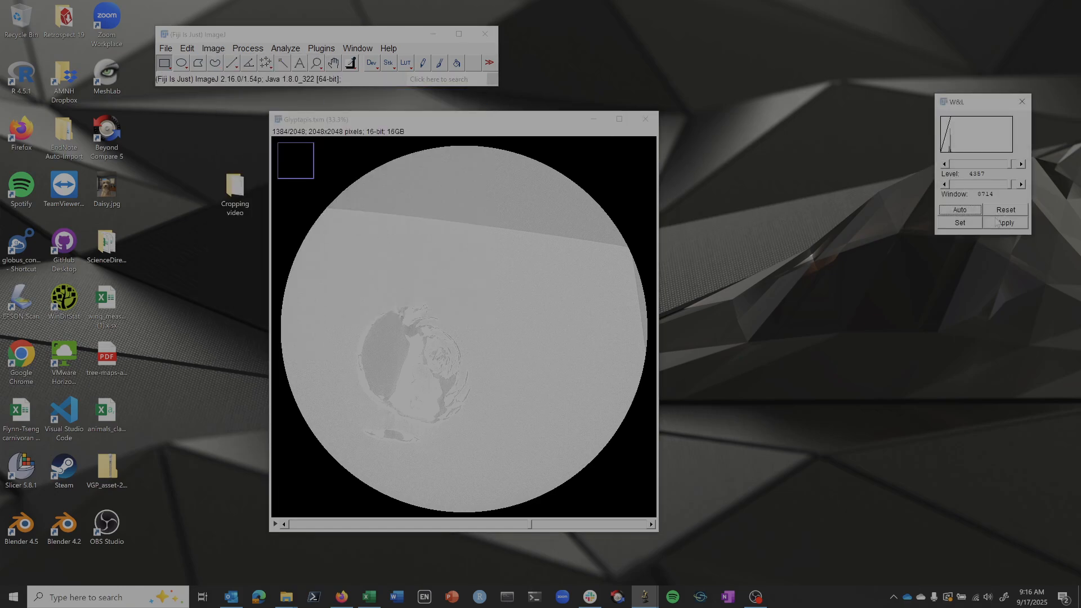
{"action": "left_click", "coordinate": [991, 213]}
{"action": "left_click", "coordinate": [1005, 224]}
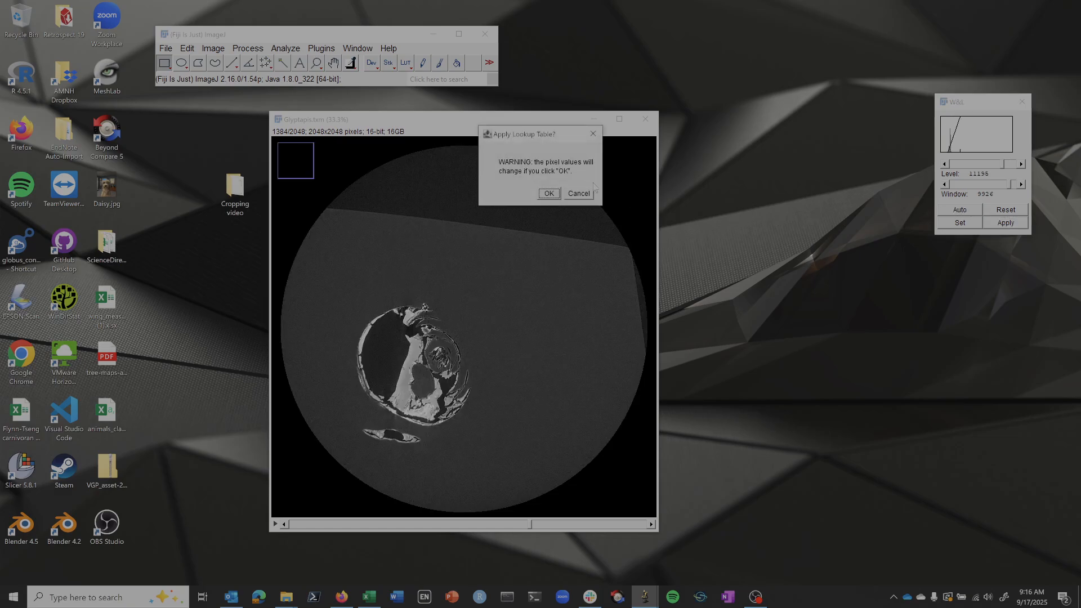
{"action": "left_click", "coordinate": [547, 194]}
{"action": "left_click", "coordinate": [523, 186]}
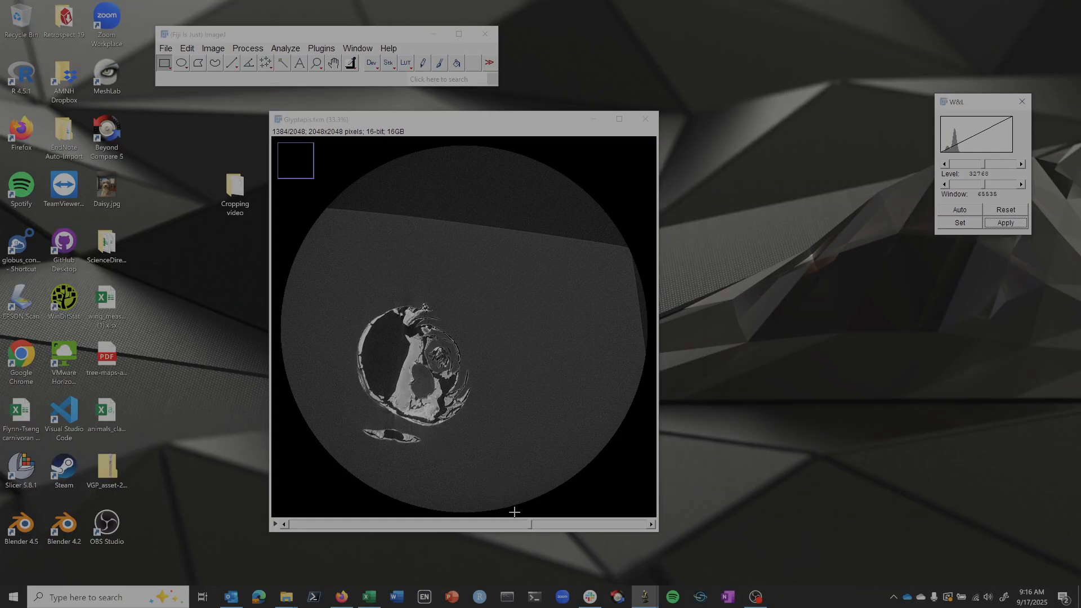
{"action": "left_click_drag", "start_coordinate": [531, 524], "coordinate": [502, 525]}
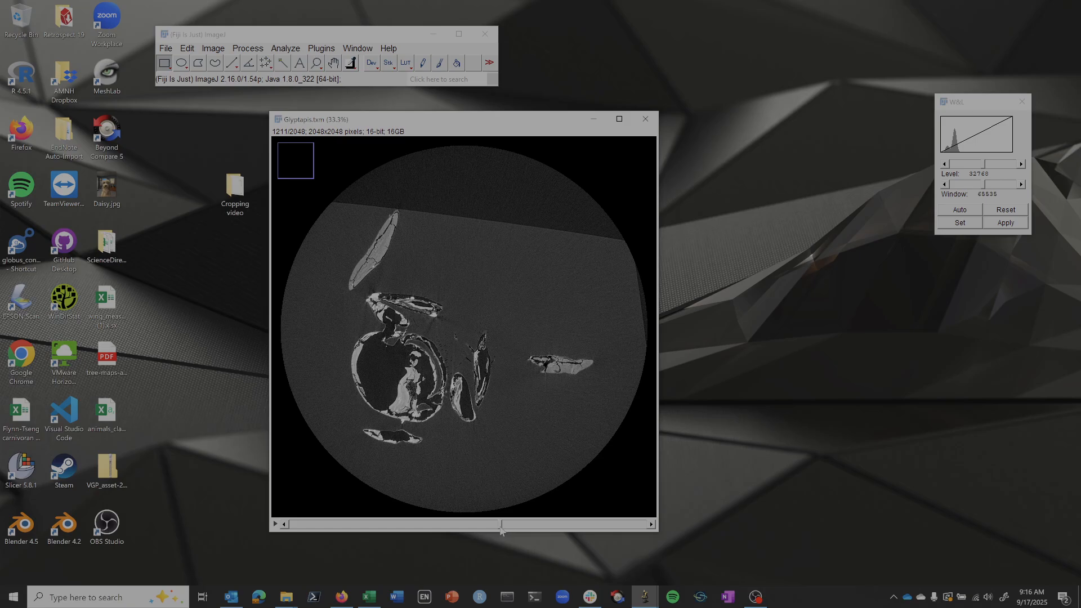
{"action": "left_click_drag", "start_coordinate": [500, 527], "coordinate": [463, 526]}
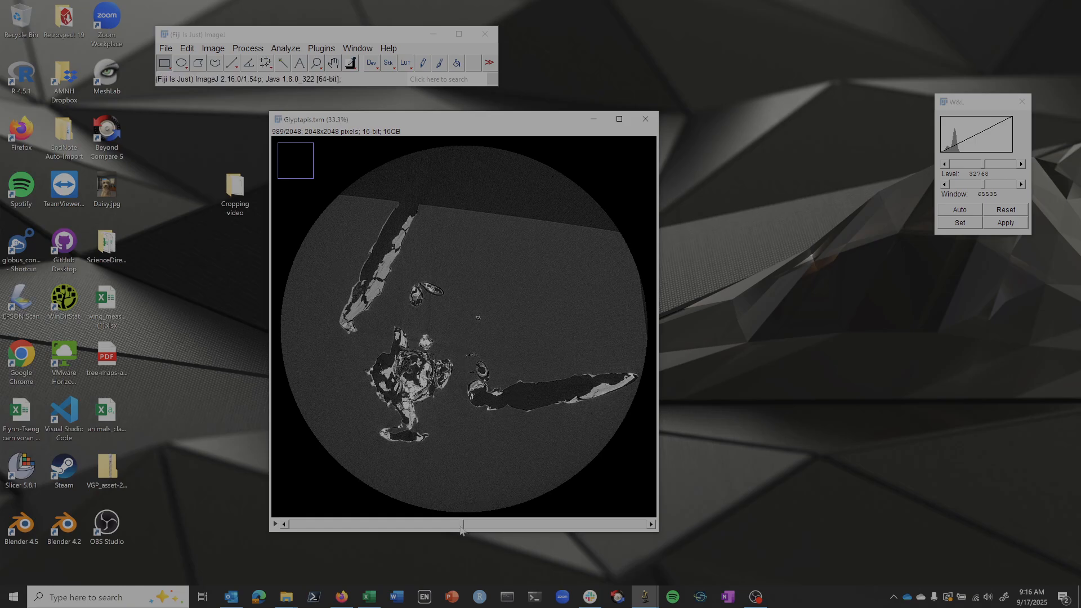
{"action": "left_click_drag", "start_coordinate": [461, 529], "coordinate": [451, 527]}
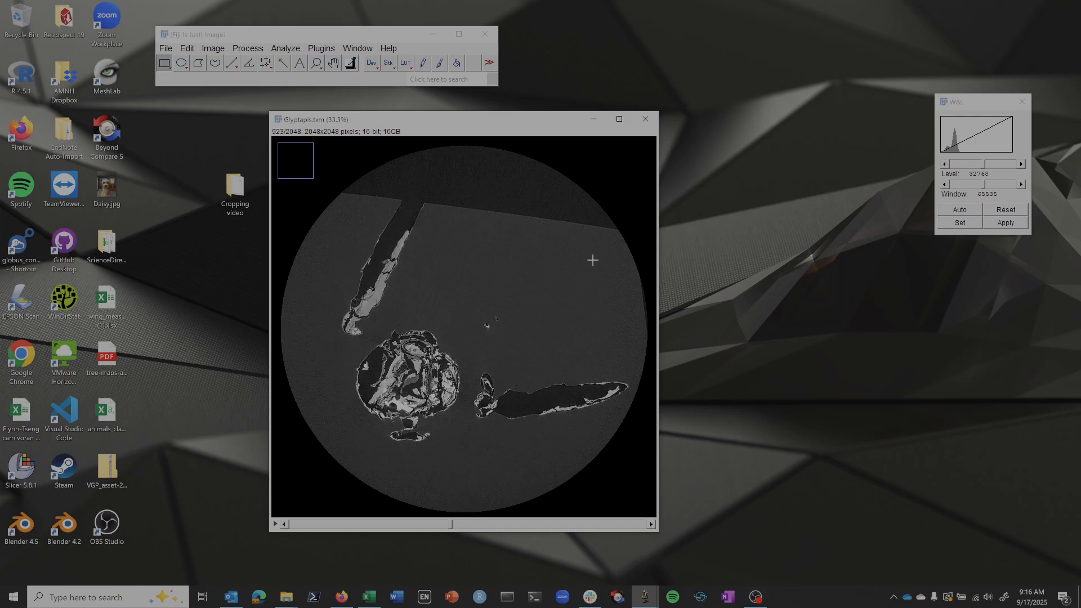
{"action": "left_click", "coordinate": [1021, 103]}
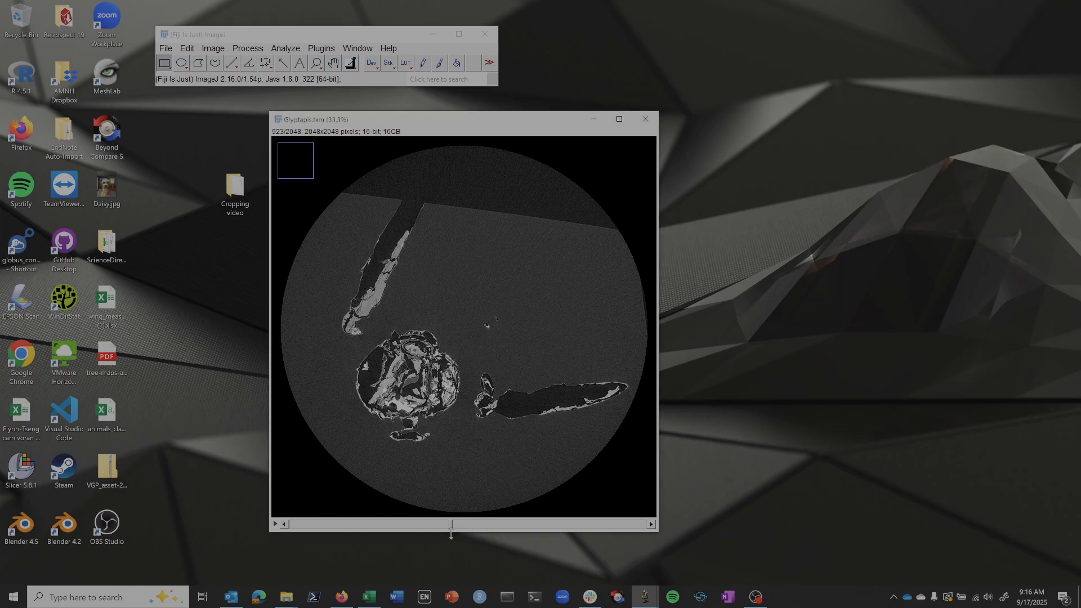
- Extract slices 227 to 1701 of the stack with Slice Keeper, using an increment of 1
{"action": "left_click_drag", "start_coordinate": [450, 529], "coordinate": [333, 535]}
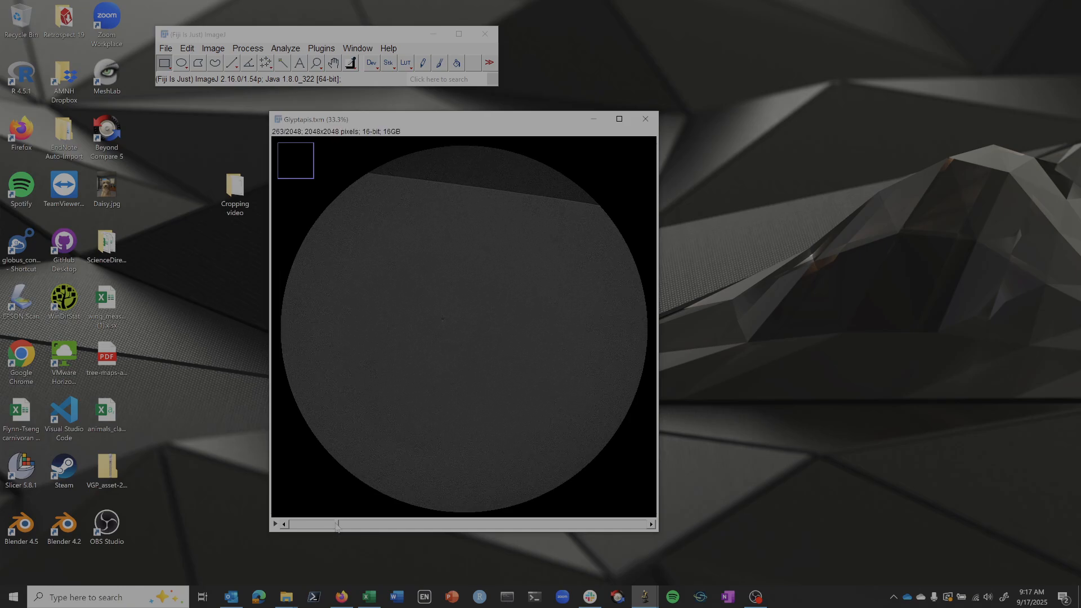
{"action": "left_click_drag", "start_coordinate": [337, 527], "coordinate": [336, 526]}
{"action": "left_click_drag", "start_coordinate": [336, 527], "coordinate": [591, 513]}
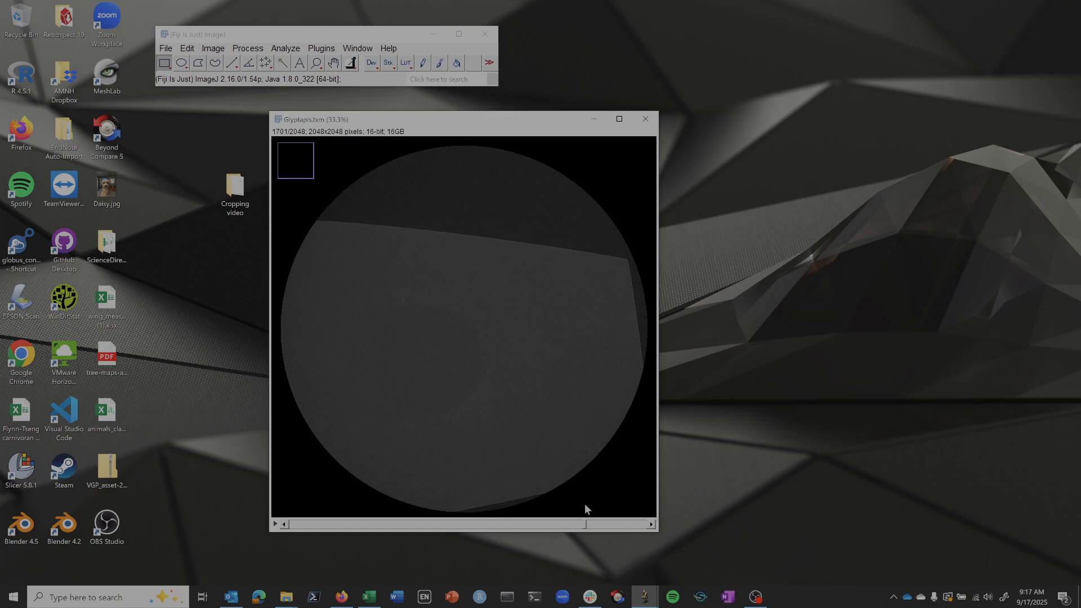
{"action": "left_click", "coordinate": [188, 49]}
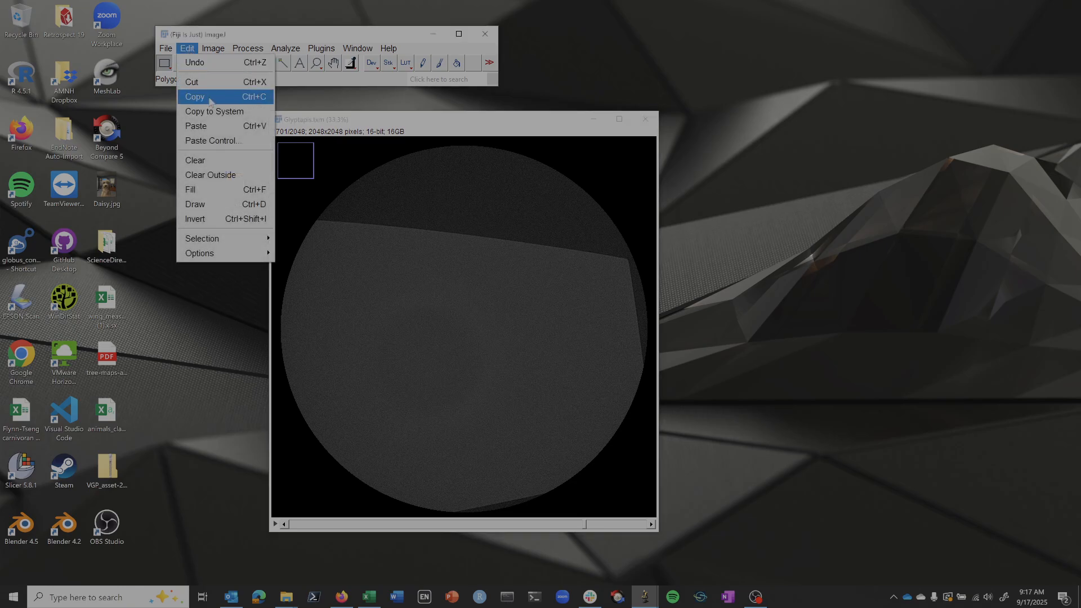
{"action": "mouse_move", "coordinate": [226, 145]}
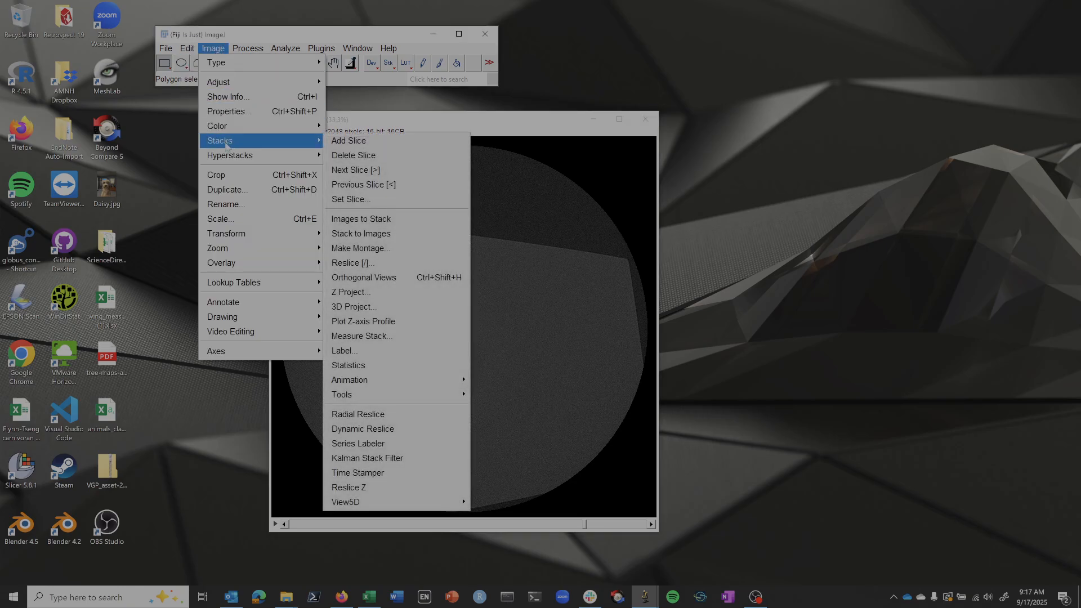
{"action": "mouse_move", "coordinate": [391, 397]}
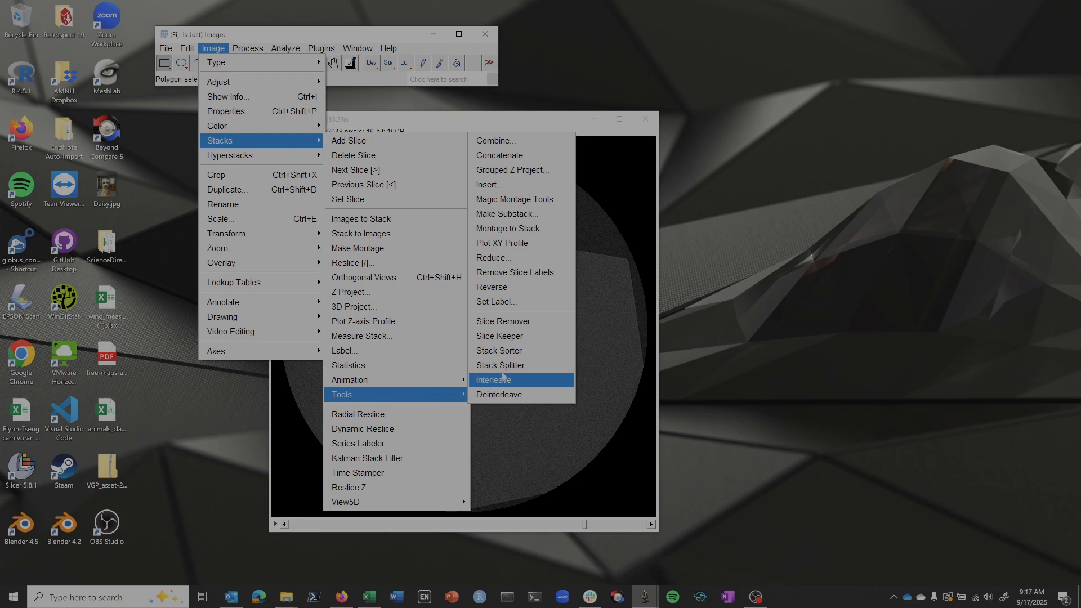
{"action": "left_click", "coordinate": [534, 336]}
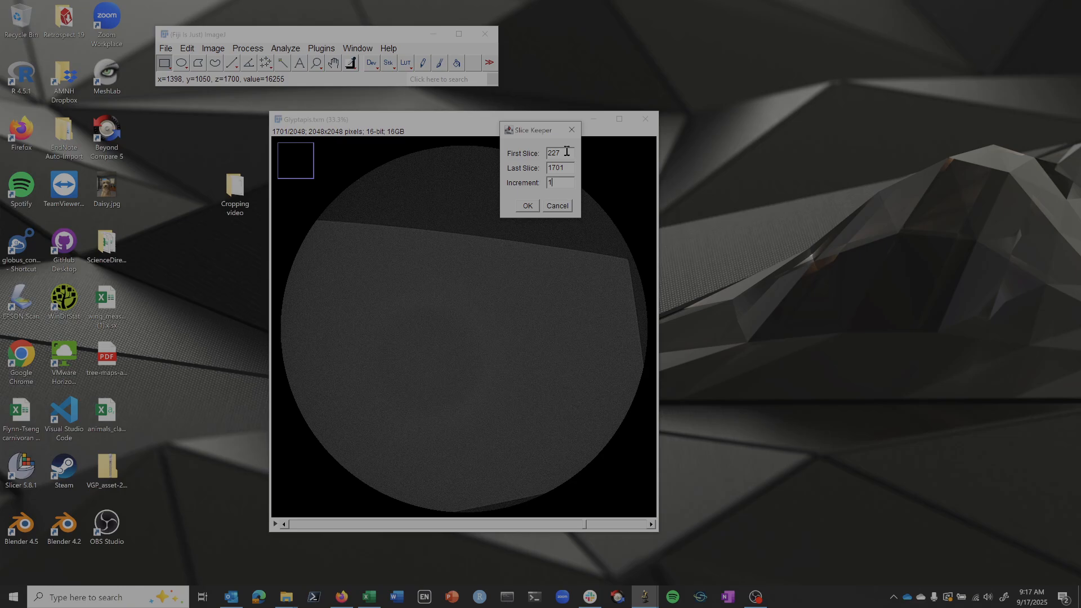
{"action": "left_click", "coordinate": [527, 206]}
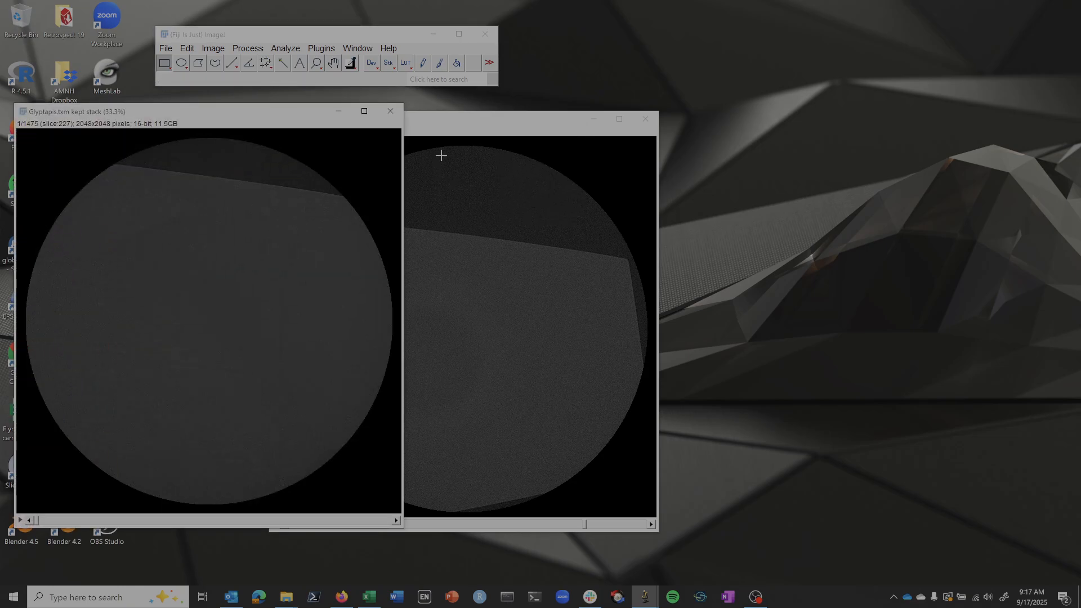
- Close the original Glyptapis.txm stack without saving and reposition the kept stack's window
{"action": "left_click_drag", "start_coordinate": [209, 117], "coordinate": [232, 129]}
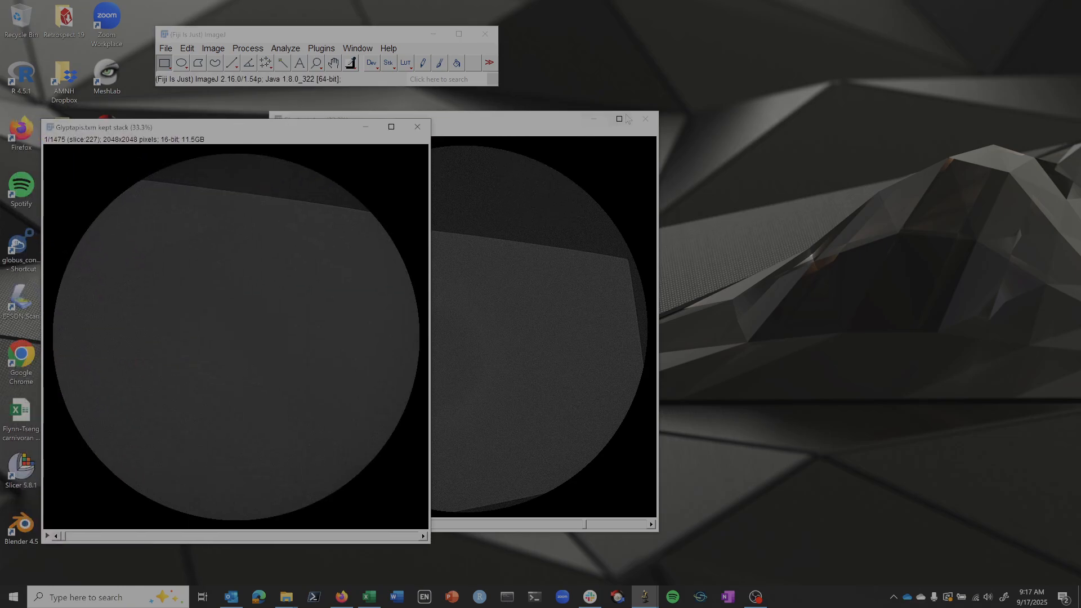
{"action": "left_click", "coordinate": [646, 119]}
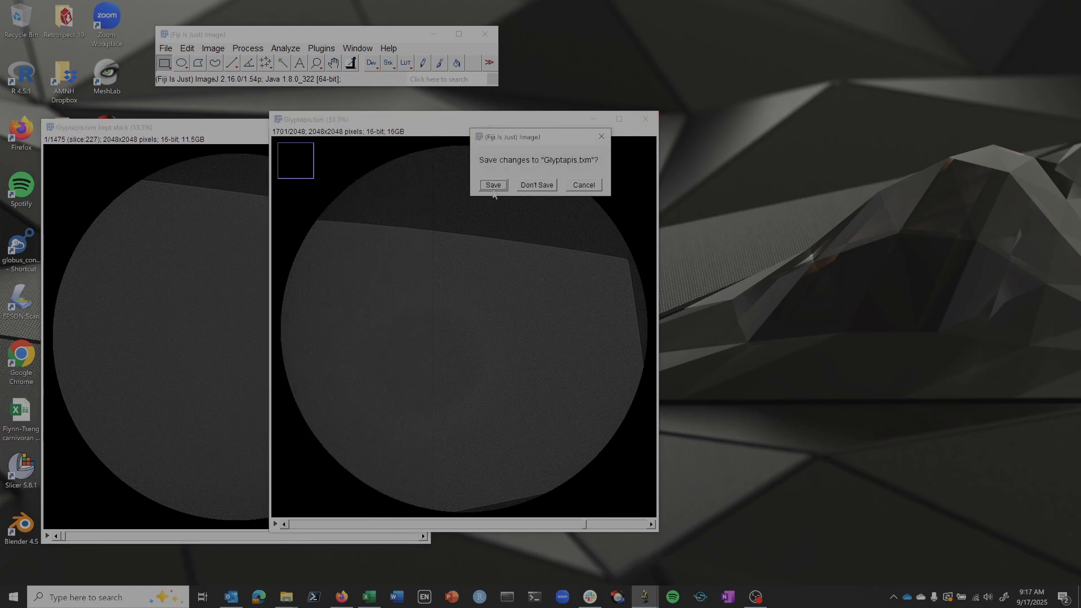
{"action": "left_click", "coordinate": [537, 185]}
{"action": "left_click_drag", "start_coordinate": [282, 132], "coordinate": [483, 108]}
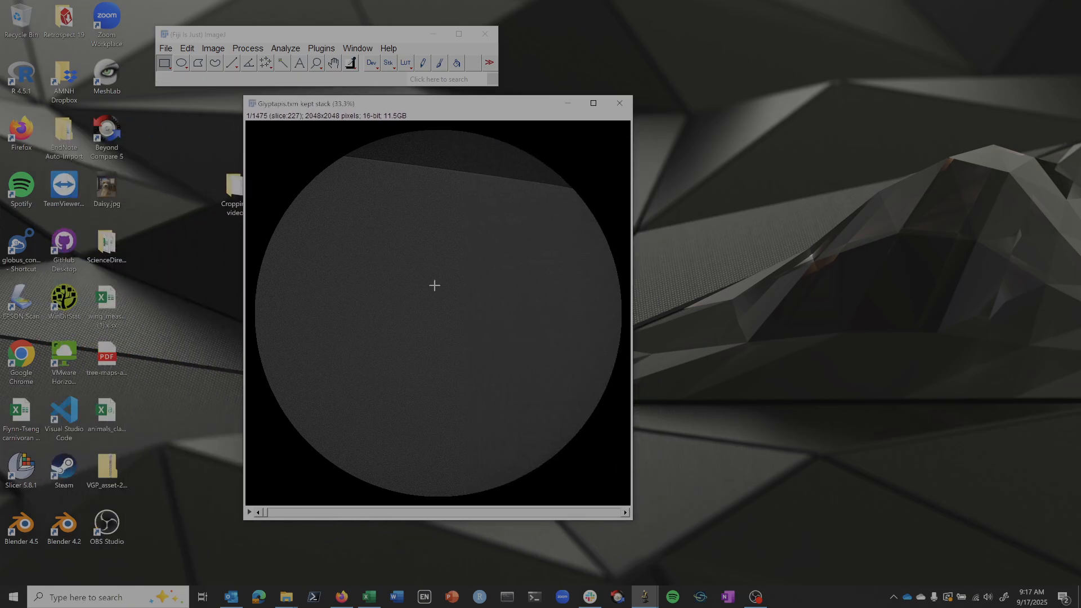
- Crop the kept stack to a rectangular selection of about 1743 x 1596 pixels that encloses the specimen across its slices
{"action": "left_click_drag", "start_coordinate": [265, 513], "coordinate": [402, 505]}
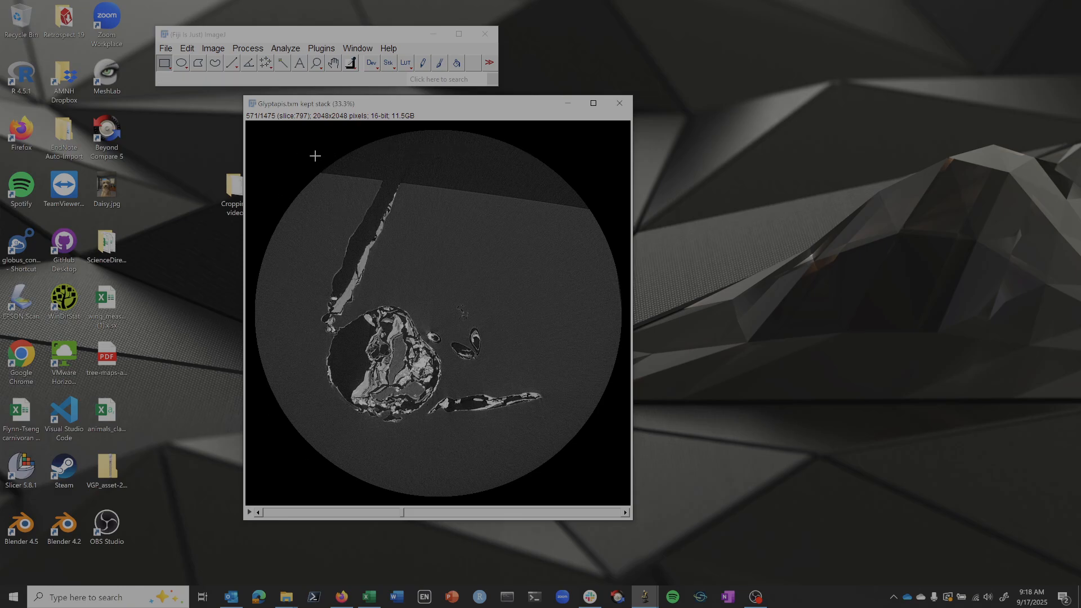
{"action": "left_click_drag", "start_coordinate": [294, 168], "coordinate": [620, 468]}
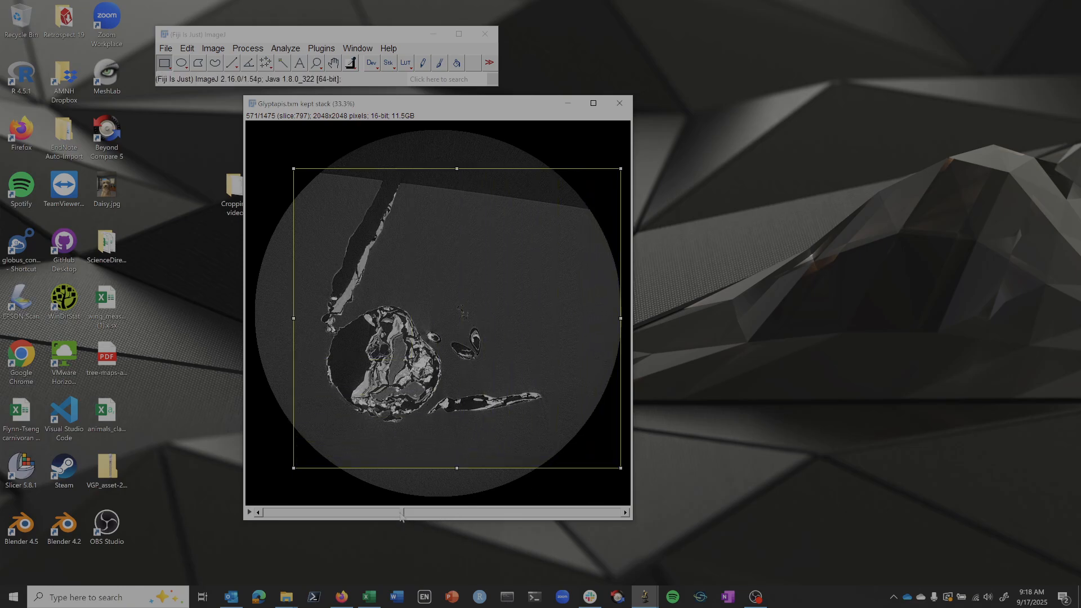
{"action": "left_click_drag", "start_coordinate": [401, 515], "coordinate": [465, 517]}
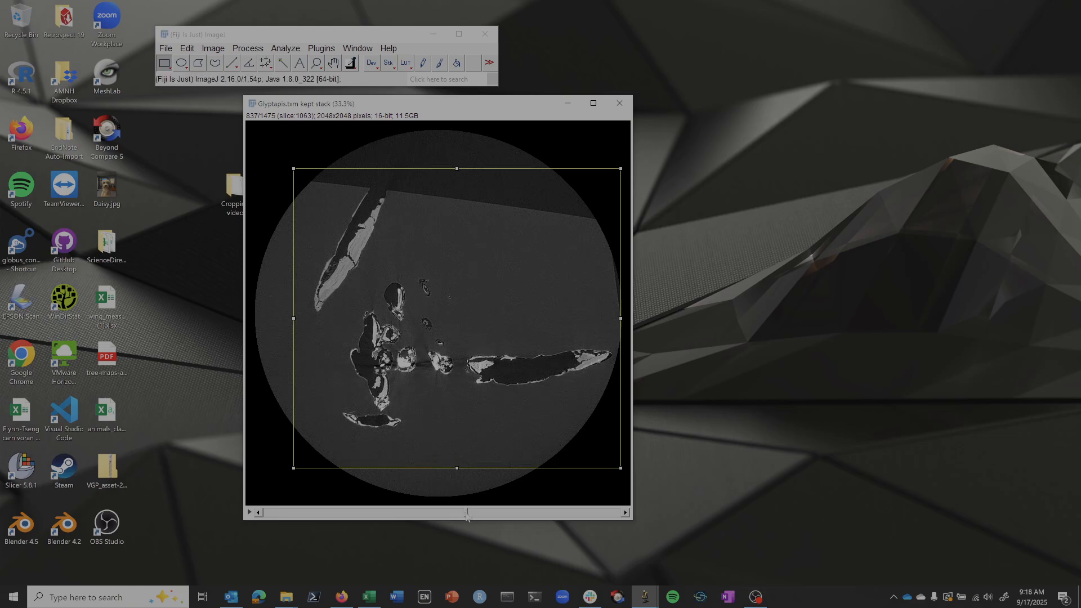
{"action": "left_click_drag", "start_coordinate": [467, 517], "coordinate": [514, 473]}
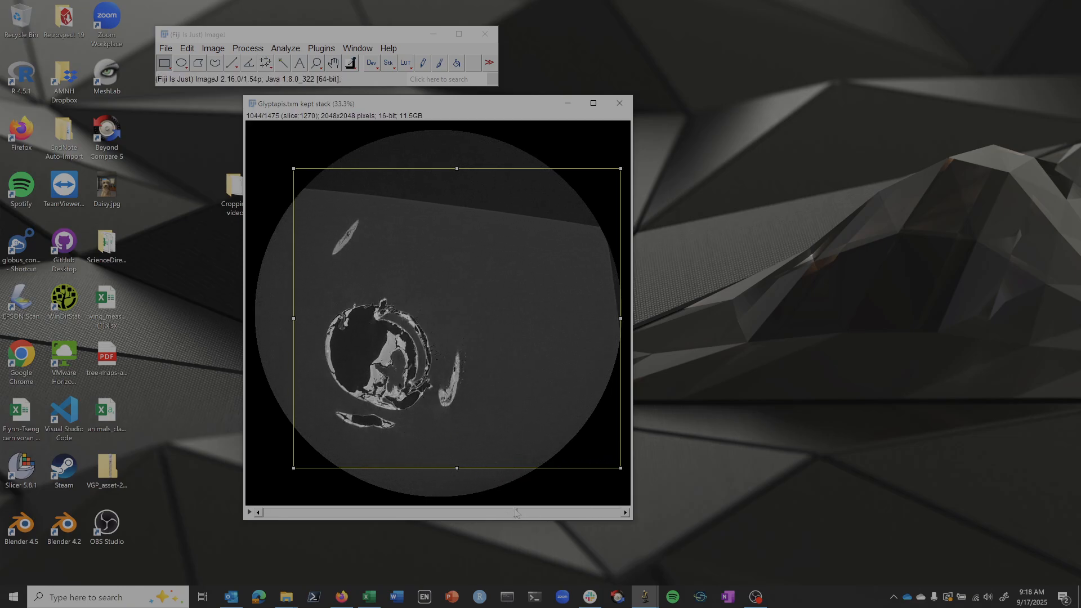
{"action": "left_click_drag", "start_coordinate": [516, 512], "coordinate": [468, 522]}
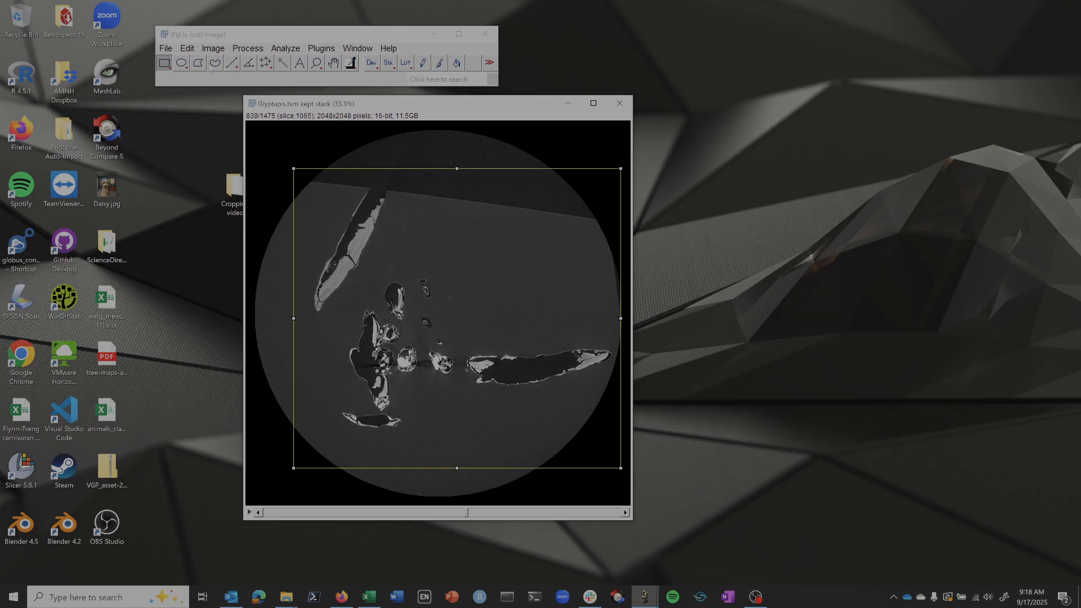
{"action": "left_click", "coordinate": [213, 49]}
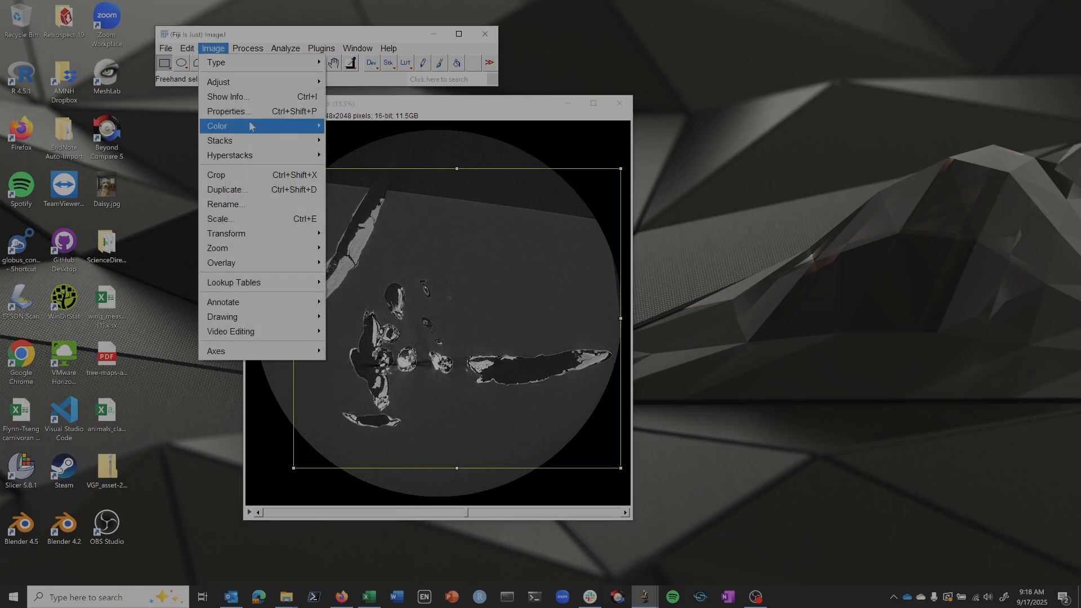
{"action": "left_click", "coordinate": [249, 174]}
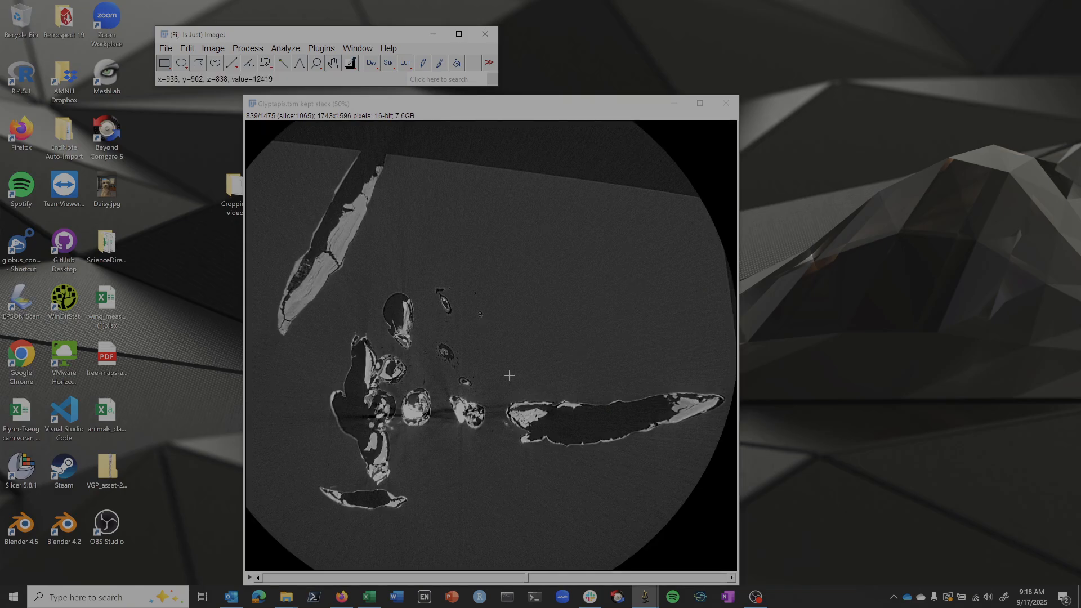
- Examine slices throughout the cropped stack to check how the whole specimen fits inside the frame
{"action": "left_click_drag", "start_coordinate": [494, 106], "coordinate": [492, 94]}
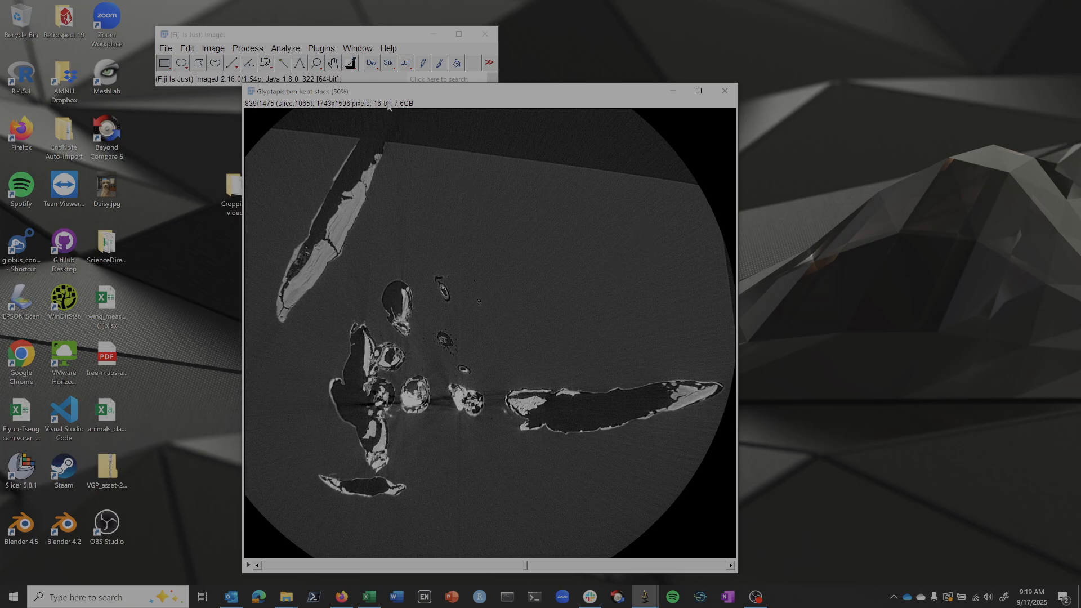
{"action": "left_click_drag", "start_coordinate": [428, 92], "coordinate": [404, 70]}
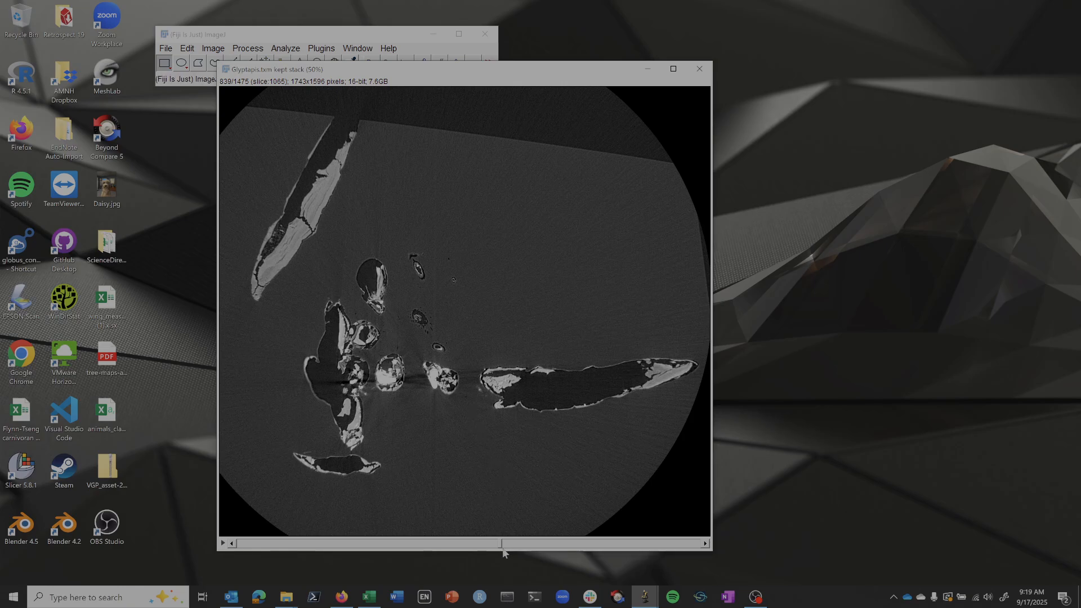
{"action": "left_click_drag", "start_coordinate": [500, 549], "coordinate": [535, 505]}
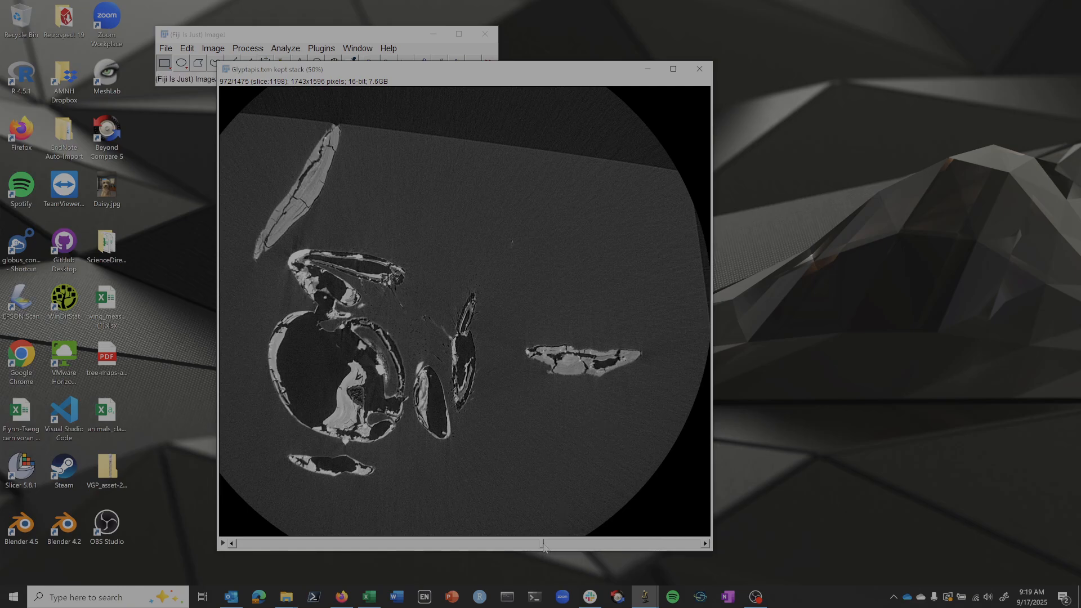
{"action": "left_click_drag", "start_coordinate": [543, 545], "coordinate": [547, 544]}
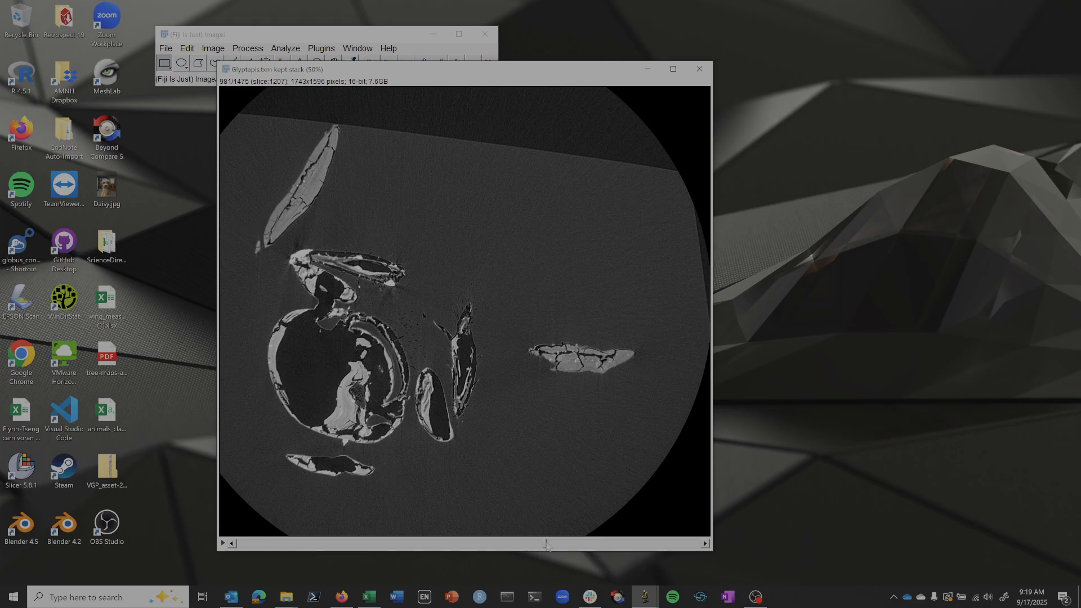
{"action": "left_click_drag", "start_coordinate": [546, 545], "coordinate": [427, 542]}
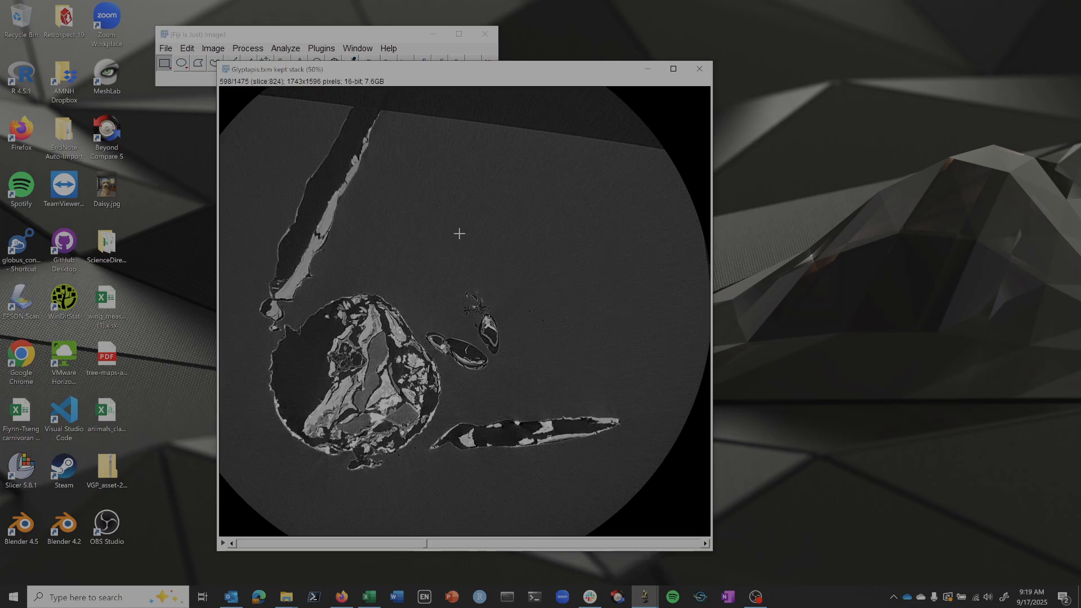
{"action": "left_click_drag", "start_coordinate": [433, 69], "coordinate": [475, 69]}
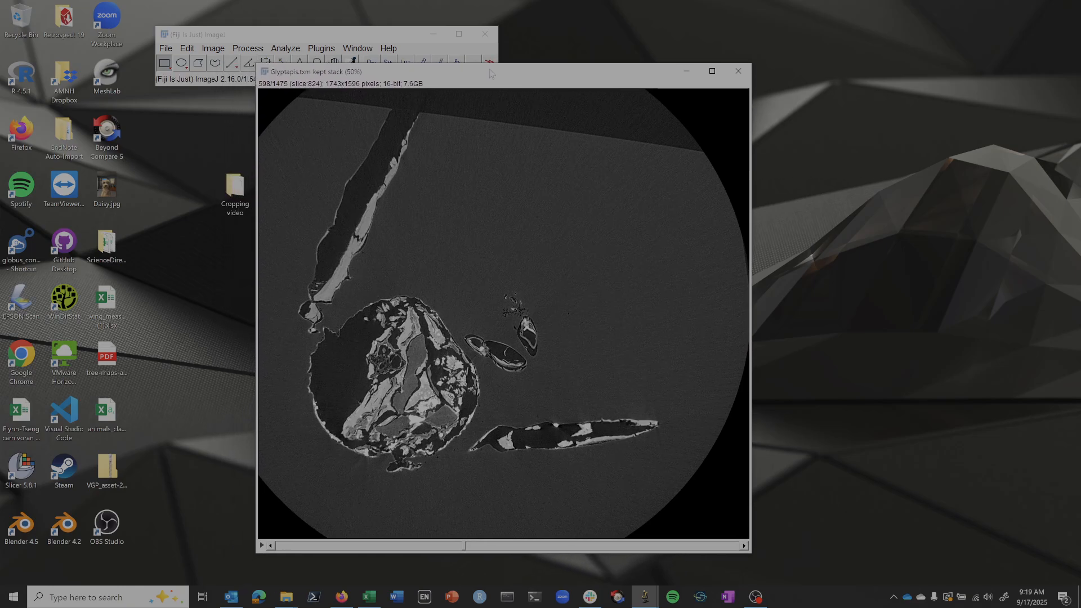
{"action": "left_click_drag", "start_coordinate": [470, 545], "coordinate": [431, 497]}
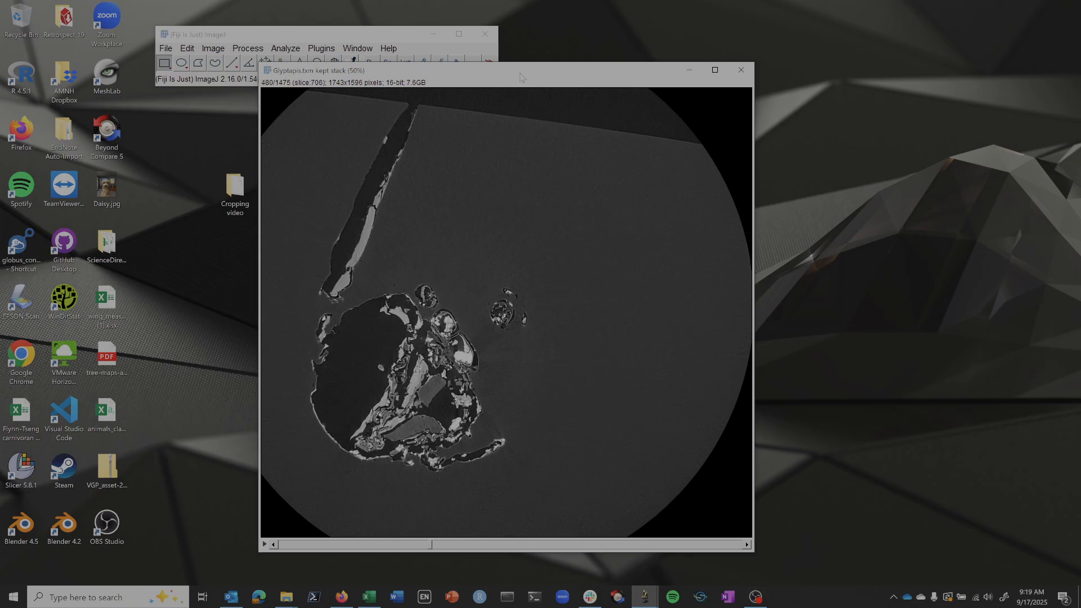
{"action": "left_click_drag", "start_coordinate": [530, 76], "coordinate": [571, 78]}
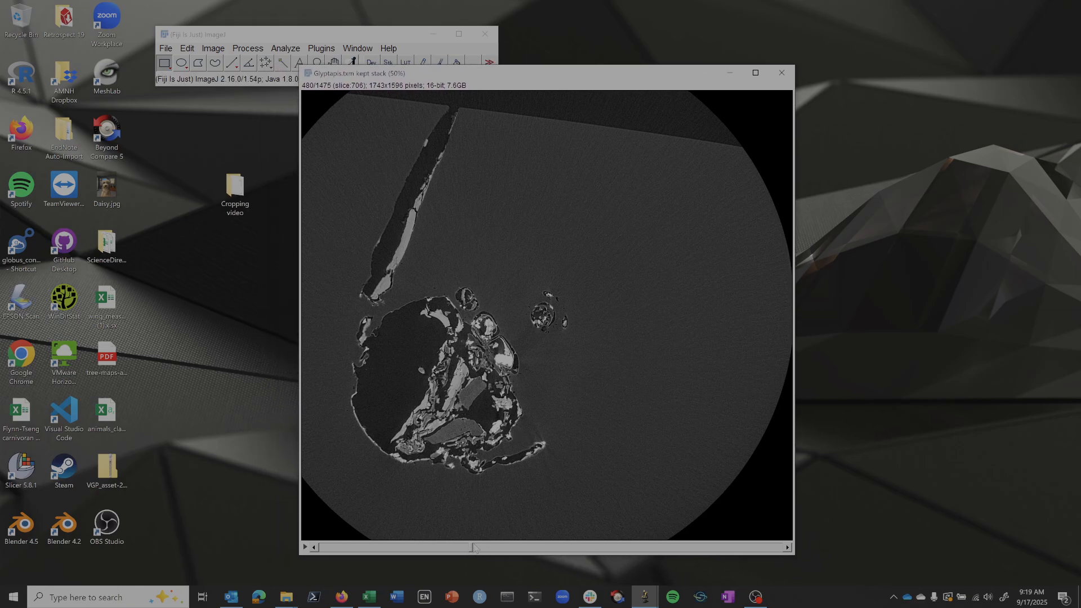
{"action": "left_click_drag", "start_coordinate": [472, 551], "coordinate": [552, 538]}
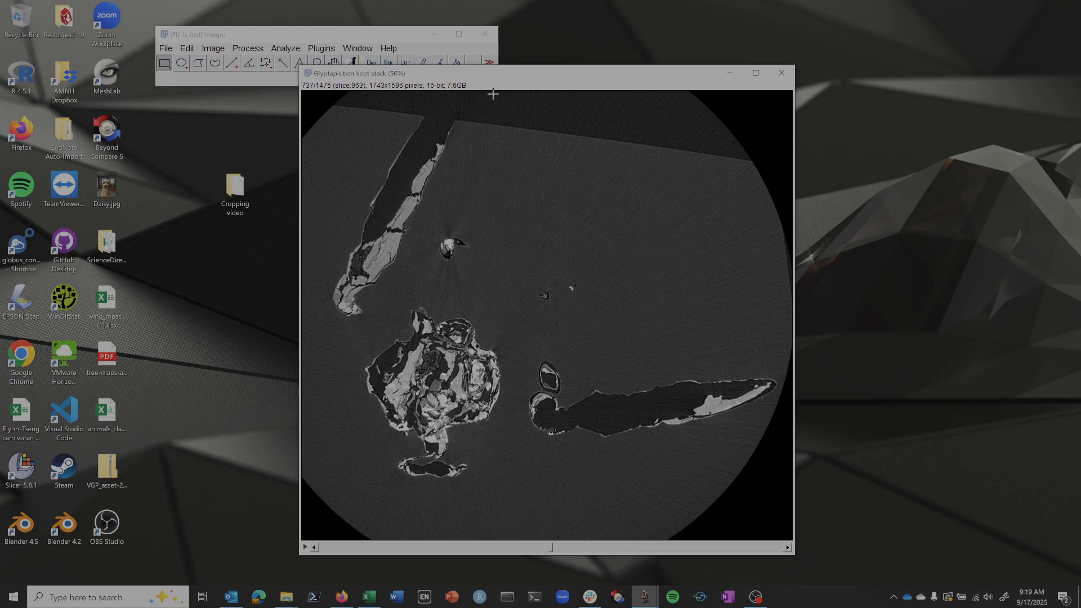
{"action": "left_click_drag", "start_coordinate": [499, 74], "coordinate": [519, 76]}
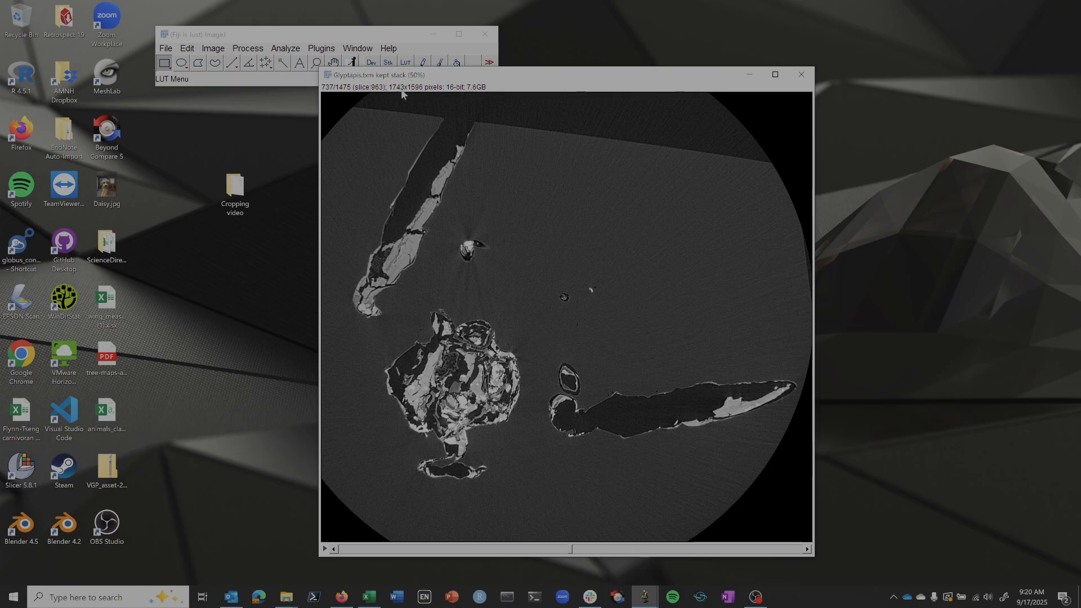
- Review the cropped stack's image properties, including its pixel width, pixel height and voxel depth, without changing them
{"action": "left_click", "coordinate": [221, 48]}
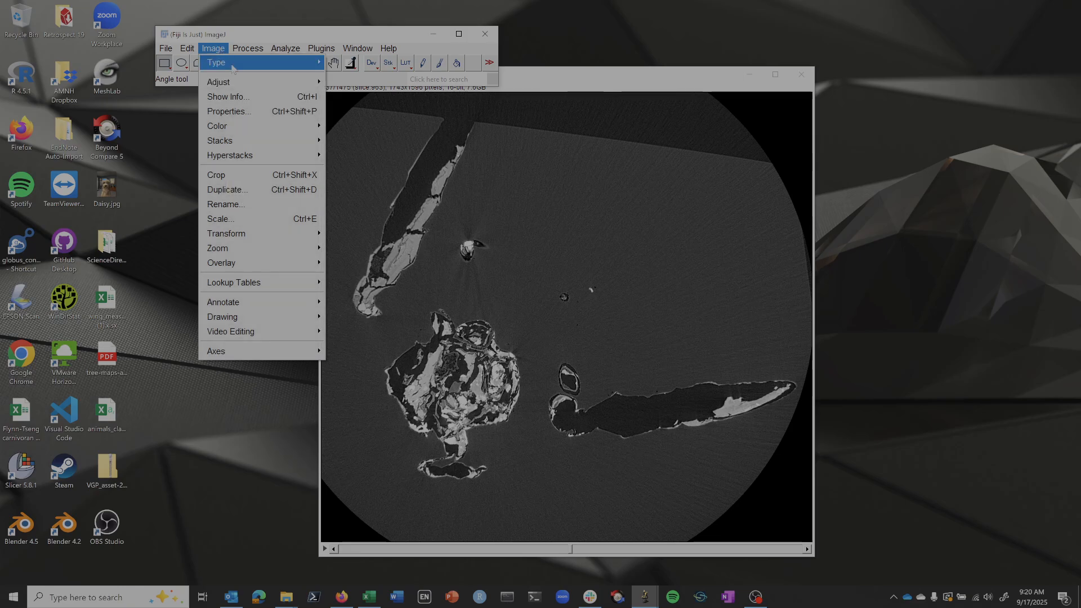
{"action": "left_click", "coordinate": [231, 110]}
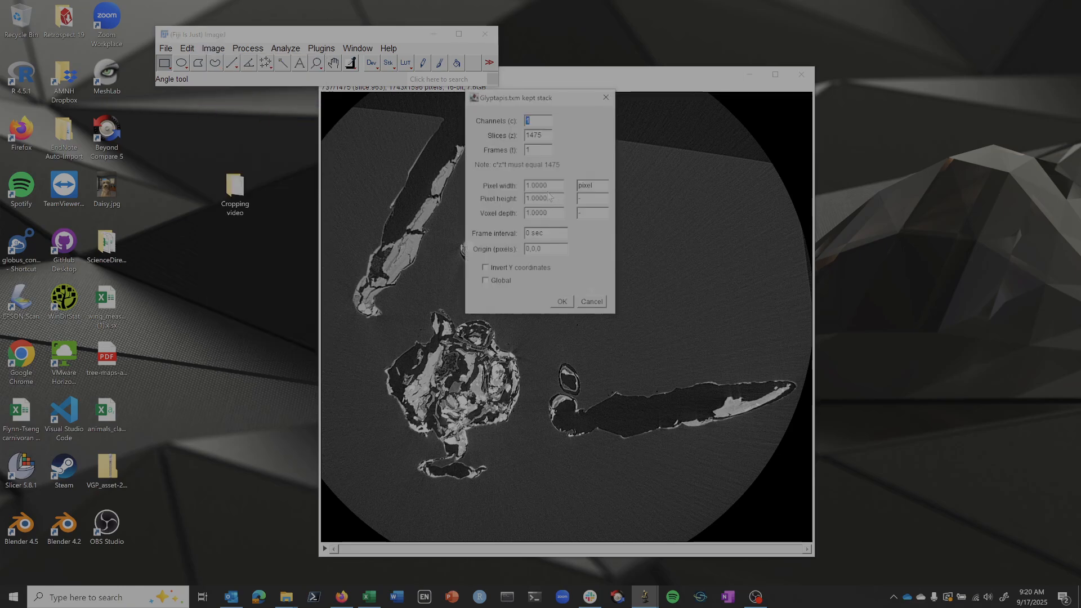
{"action": "left_click", "coordinate": [606, 97]}
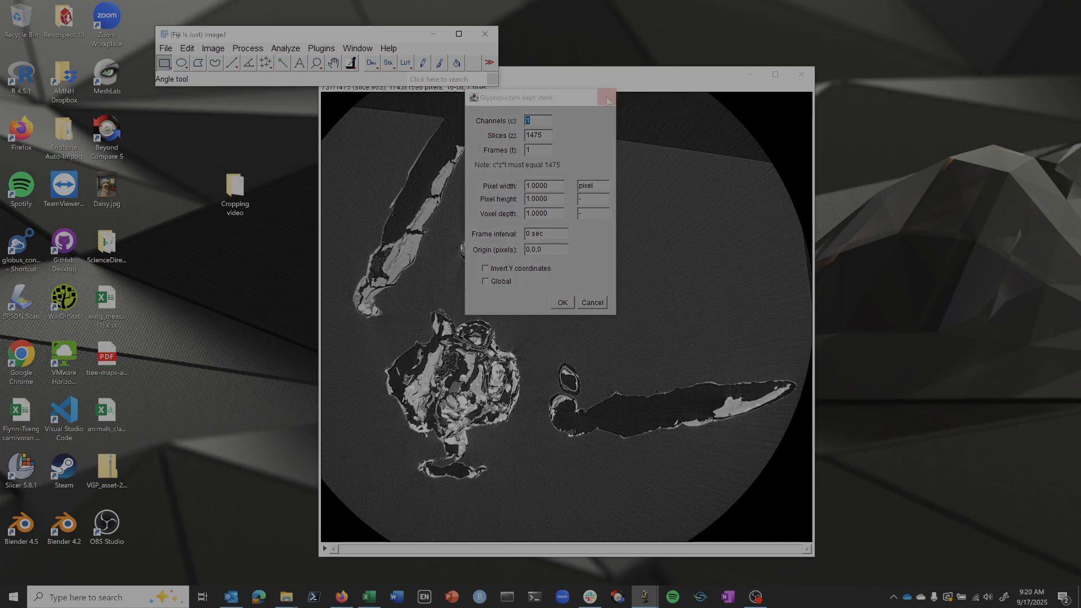
{"action": "left_click", "coordinate": [165, 48]}
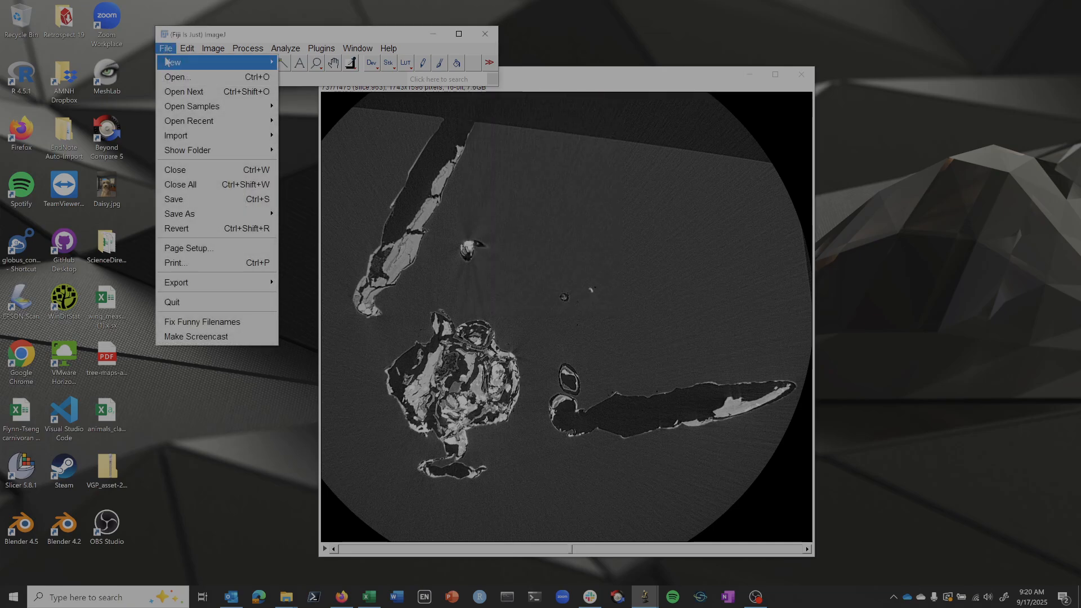
{"action": "mouse_move", "coordinate": [186, 138]}
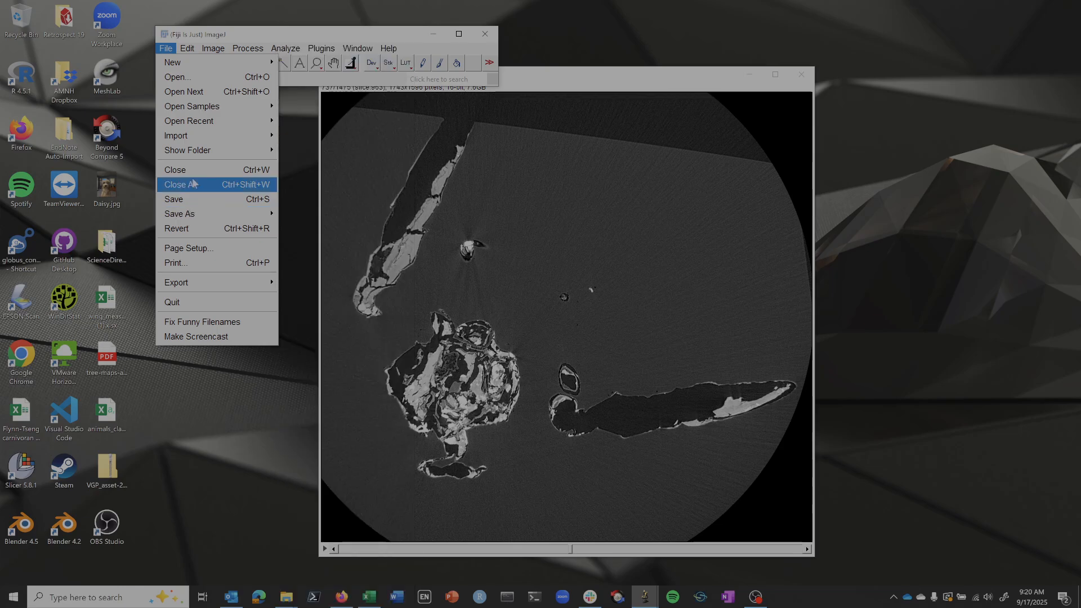
{"action": "mouse_move", "coordinate": [205, 213]}
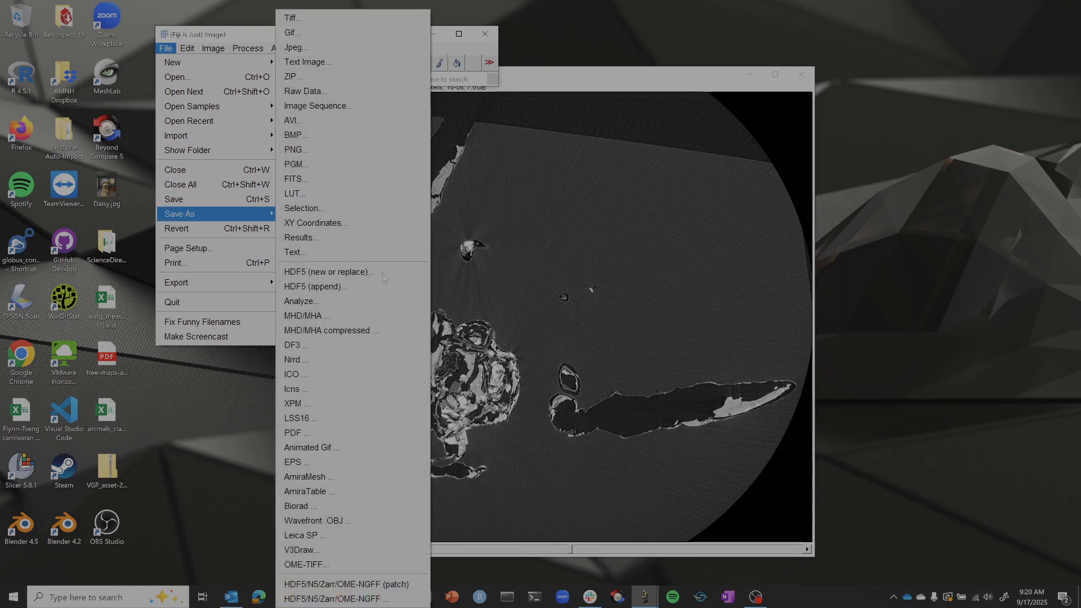
{"action": "left_click", "coordinate": [386, 365]}
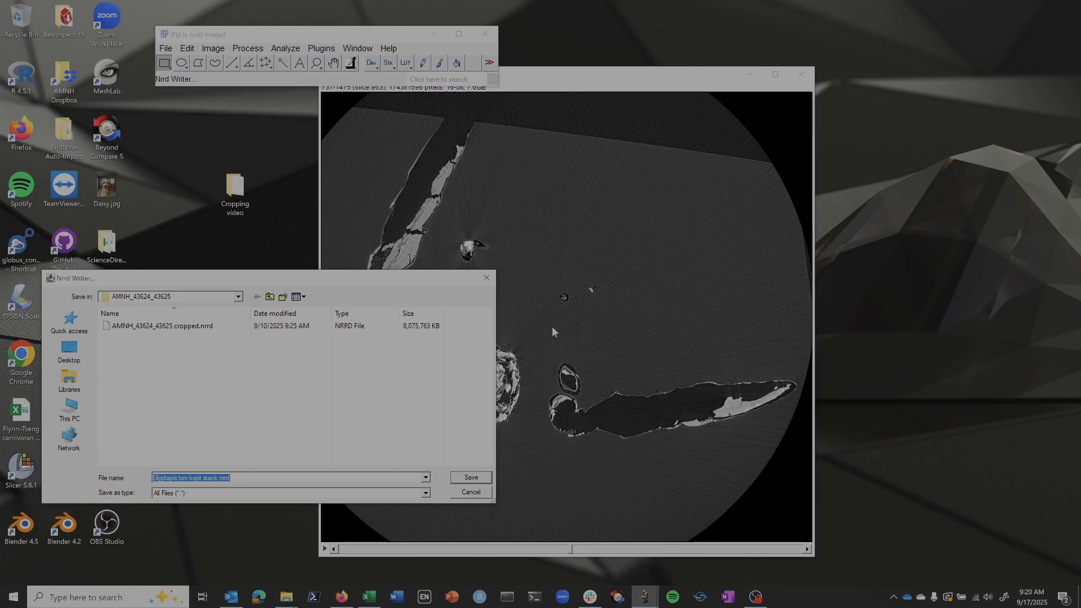
{"action": "left_click", "coordinate": [483, 494]}
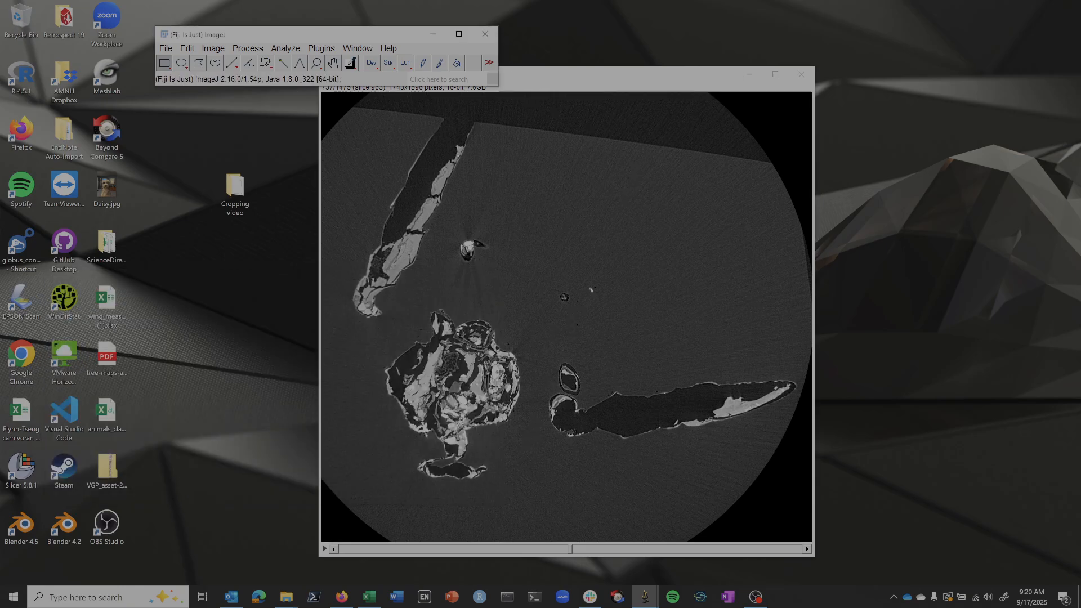